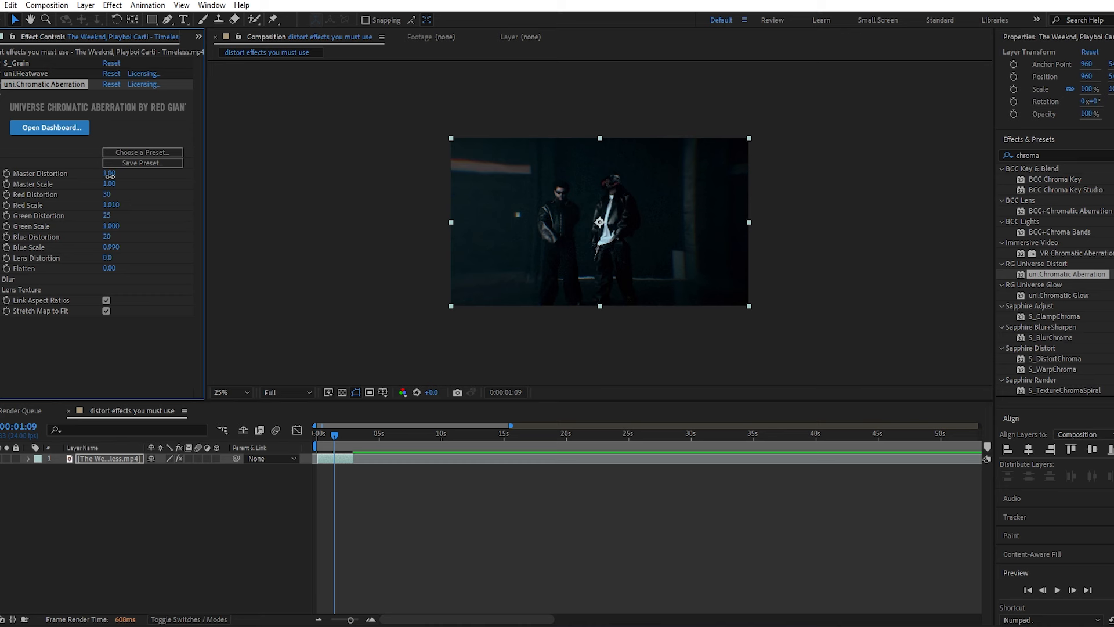
# Step: Set the Master Distortion of the clip's uni.Chromatic Aberration effect to 2
pyautogui.moveTo(109, 175); pyautogui.dragTo(177, 183)
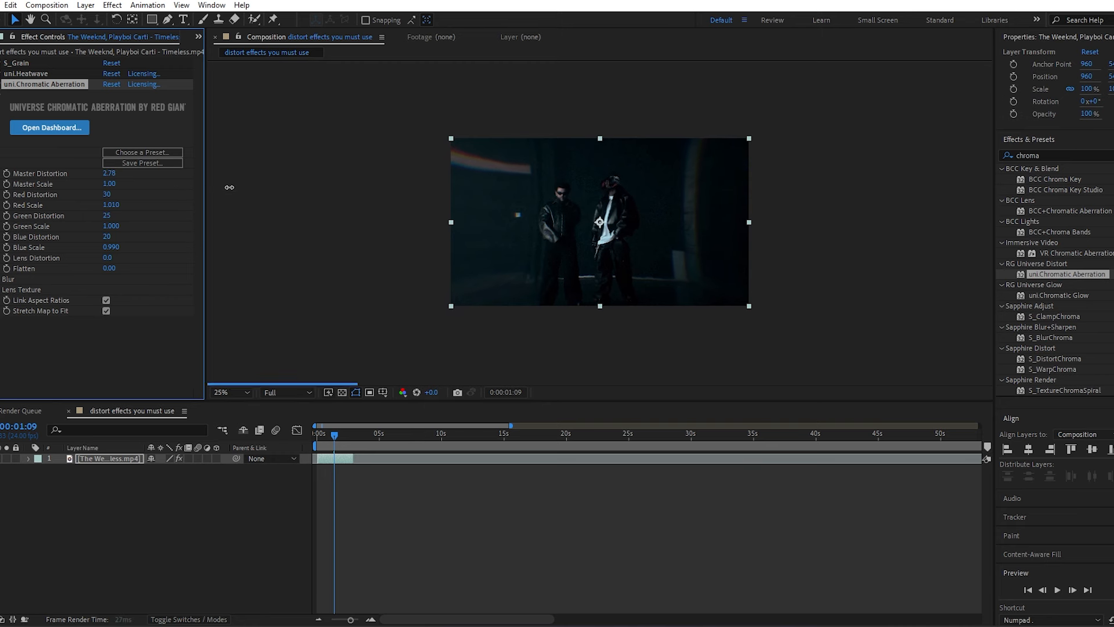
pyautogui.moveTo(112, 173); pyautogui.dragTo(102, 175)
pyautogui.click(107, 174)
pyautogui.write('2')
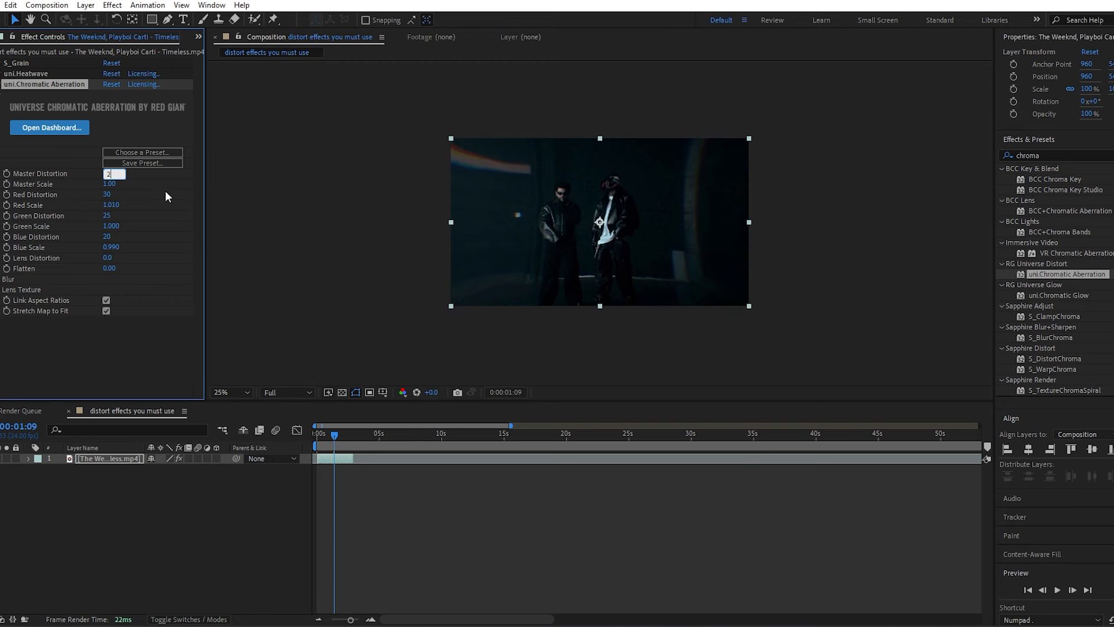
pyautogui.press('Return')
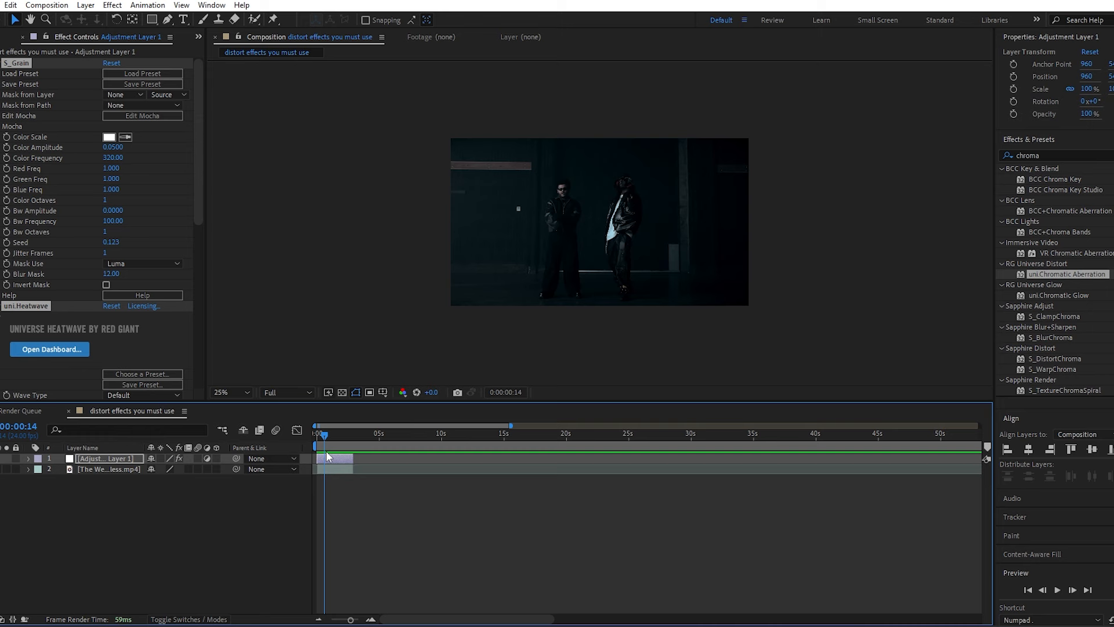
# Step: Compare the frame at 0:00:00:19 with the adjustment layer shown and hidden to examine the distortion effects
pyautogui.click(326, 433)
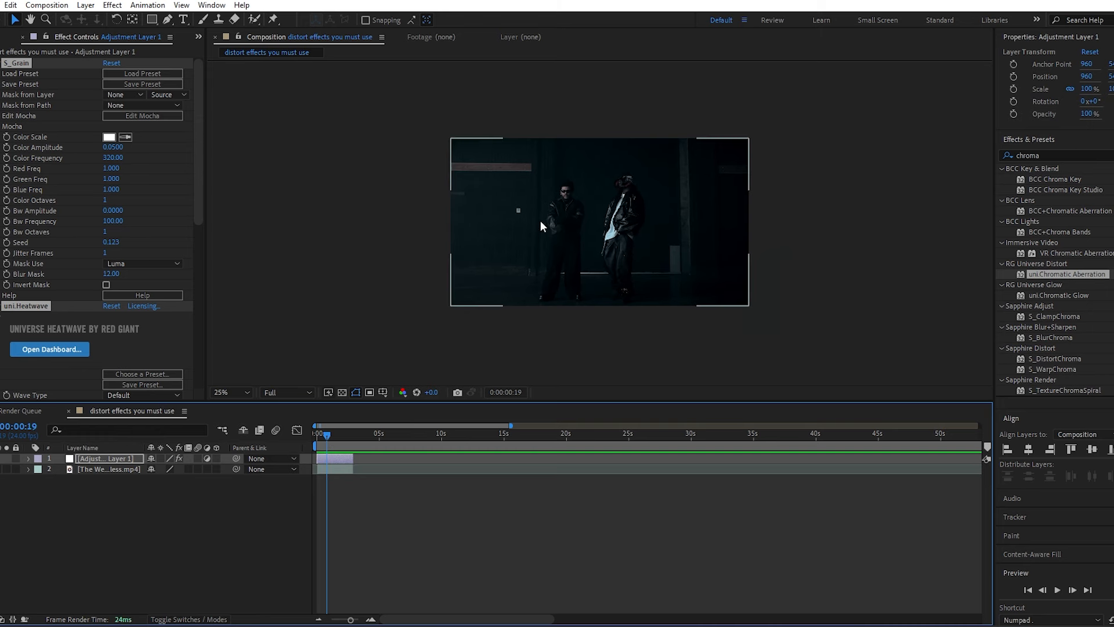
pyautogui.scroll(2, 541, 220)
pyautogui.click(0, 458)
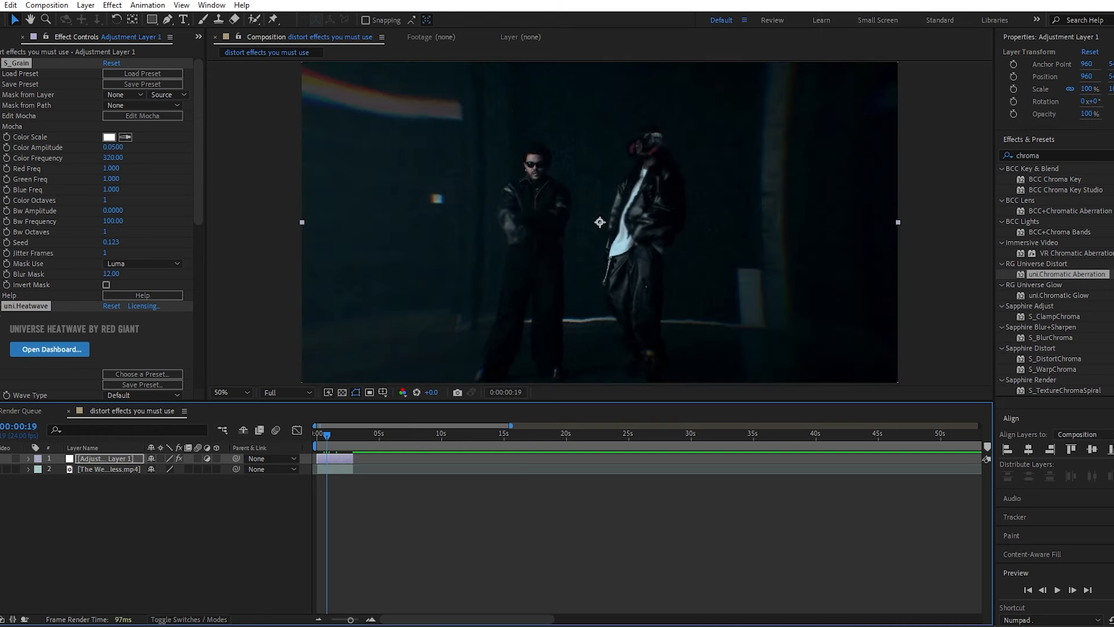
pyautogui.click(0, 458)
pyautogui.click(0, 458)
pyautogui.click(0, 458)
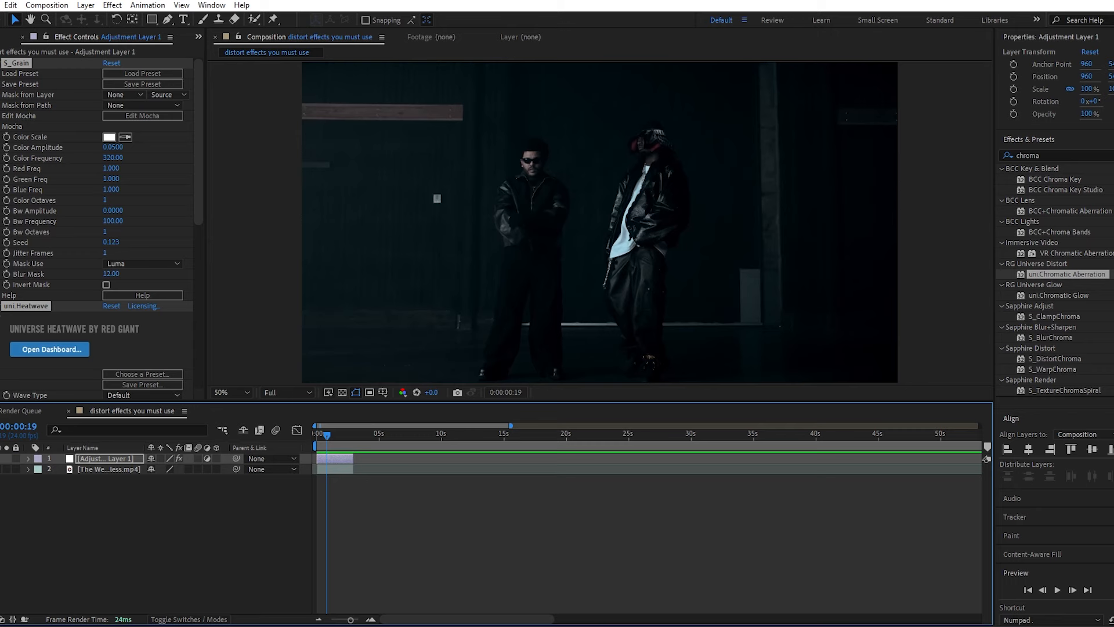
pyautogui.click(6, 458)
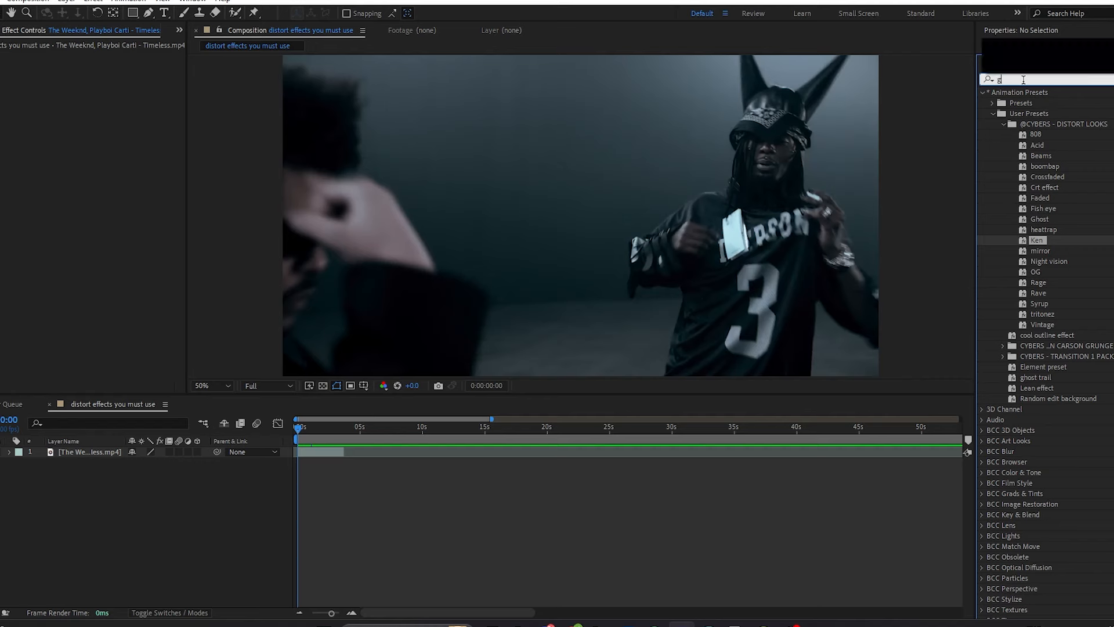
# Step: Apply S_Grain to the clip with Color Amplitude 0.03 and Color Frequency 343
pyautogui.write('rain')
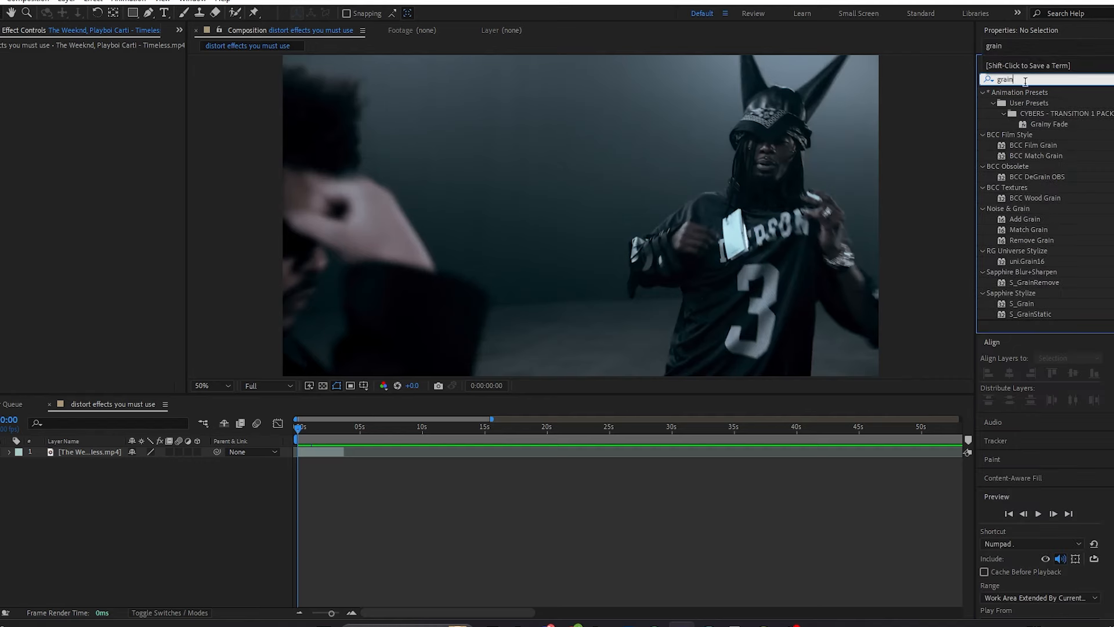
pyautogui.moveTo(1025, 303); pyautogui.dragTo(325, 452)
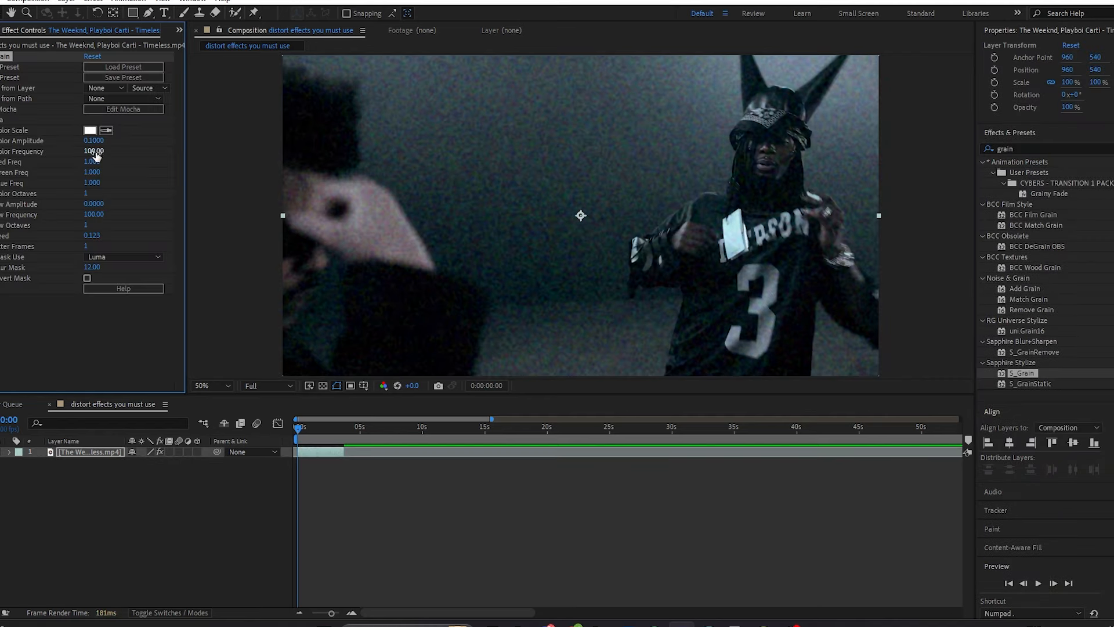
pyautogui.moveTo(187, 161); pyautogui.dragTo(242, 163)
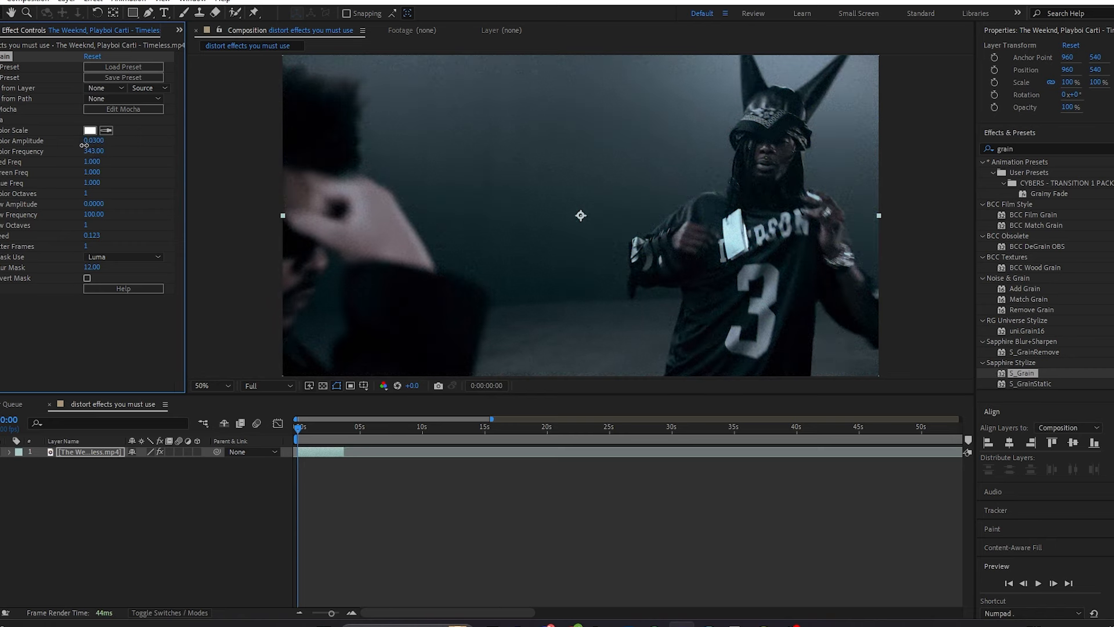
# Step: Add the Black & White effect and the Channel Invert effect to the clip
pyautogui.click(998, 146)
pyautogui.write('black')
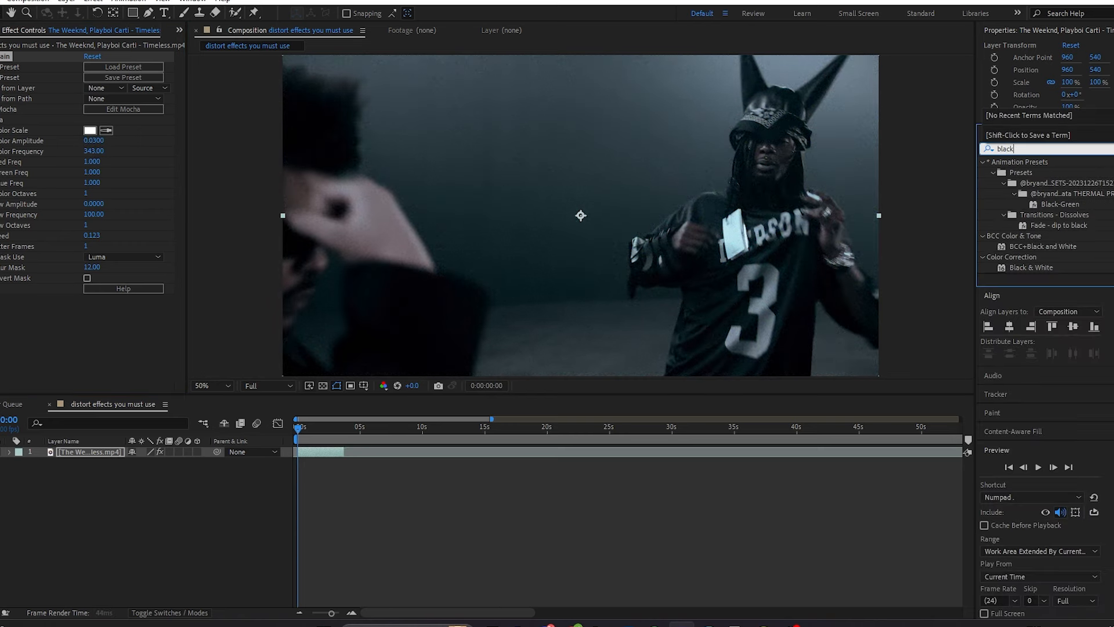
pyautogui.moveTo(1030, 268); pyautogui.dragTo(407, 107)
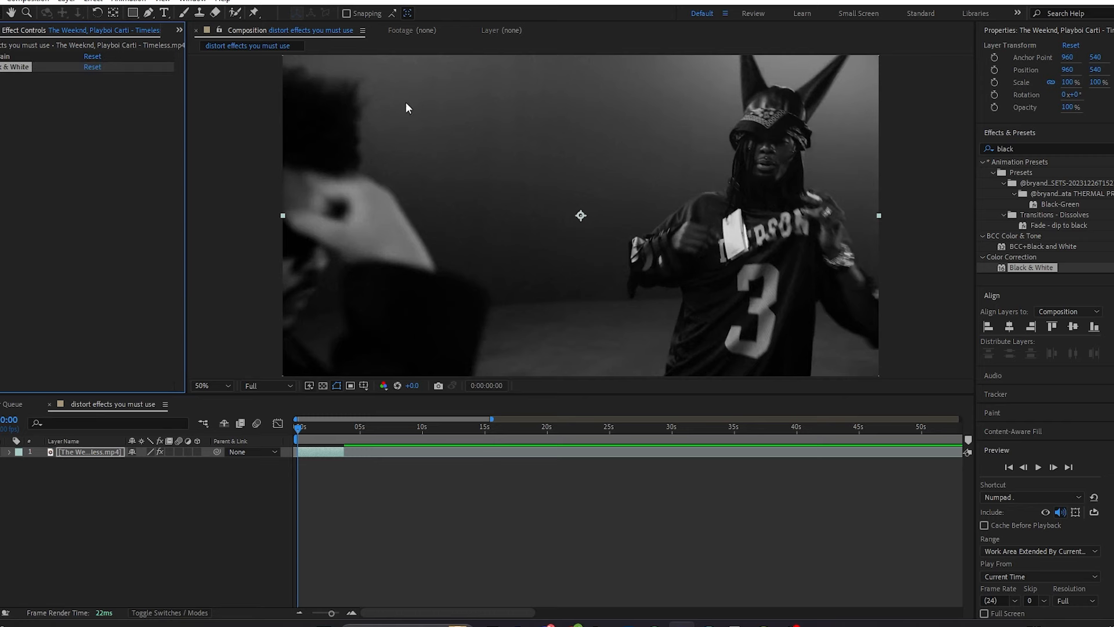
pyautogui.click(1038, 145)
pyautogui.write('inver')
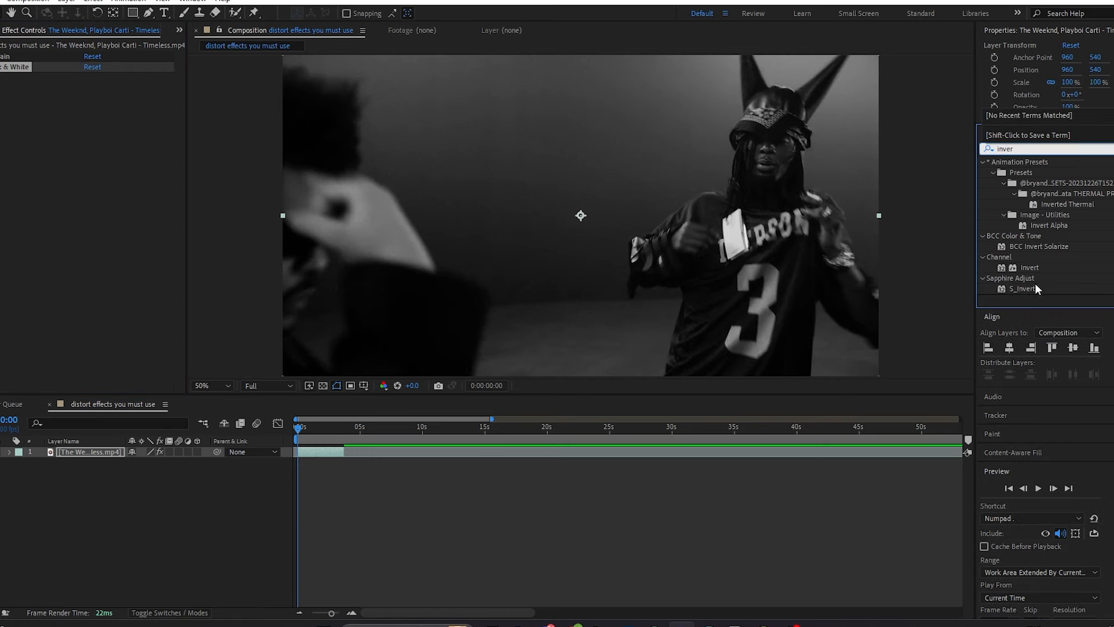
pyautogui.moveTo(1036, 284); pyautogui.dragTo(939, 144)
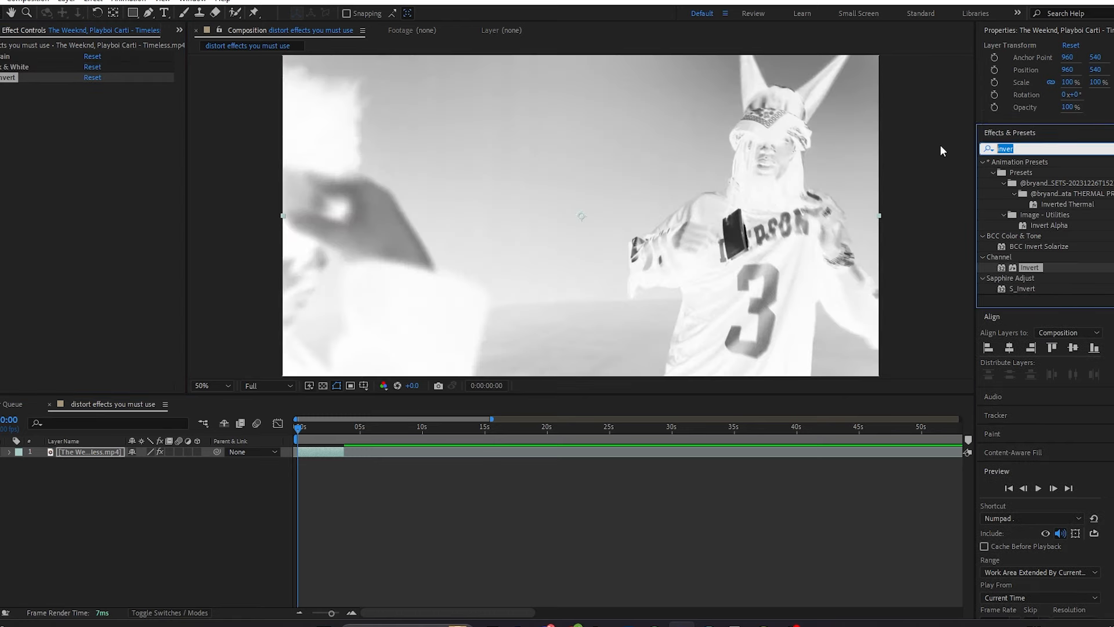
# Step: Add Brightness & Contrast to the clip with brightness -118 and contrast 99
pyautogui.write('bright')
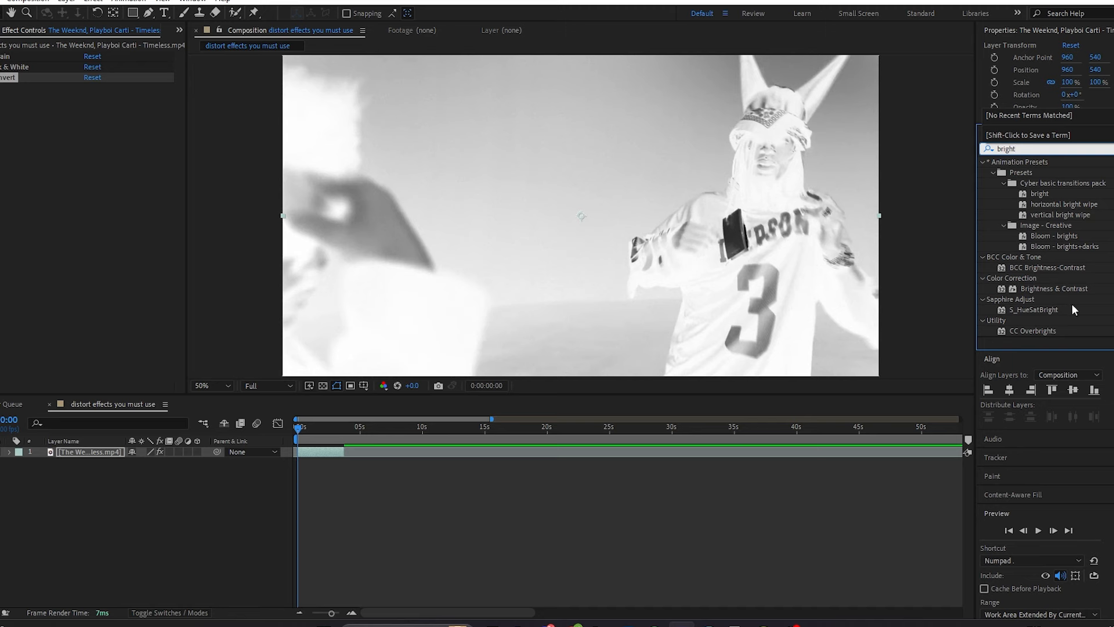
pyautogui.moveTo(1054, 288); pyautogui.dragTo(325, 451)
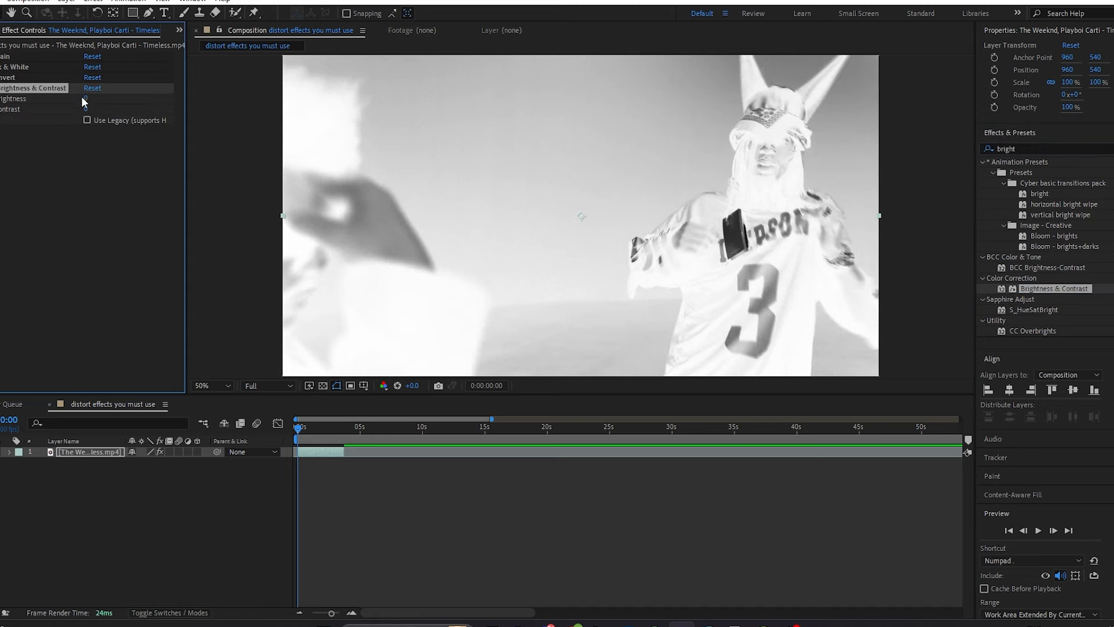
pyautogui.moveTo(86, 100); pyautogui.dragTo(372, 136)
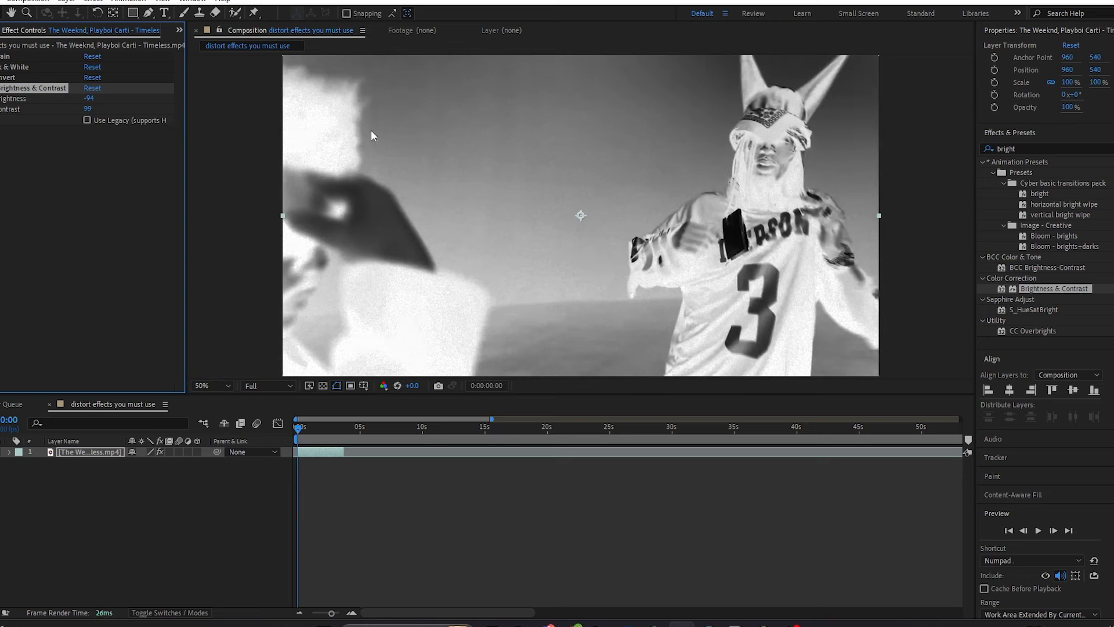
pyautogui.moveTo(87, 100); pyautogui.dragTo(20, 98)
# Step: Duplicate the Brightness & Contrast effect and set the copy's brightness to -43
pyautogui.click(19, 95)
pyautogui.click(21, 89)
pyautogui.click(0, 88)
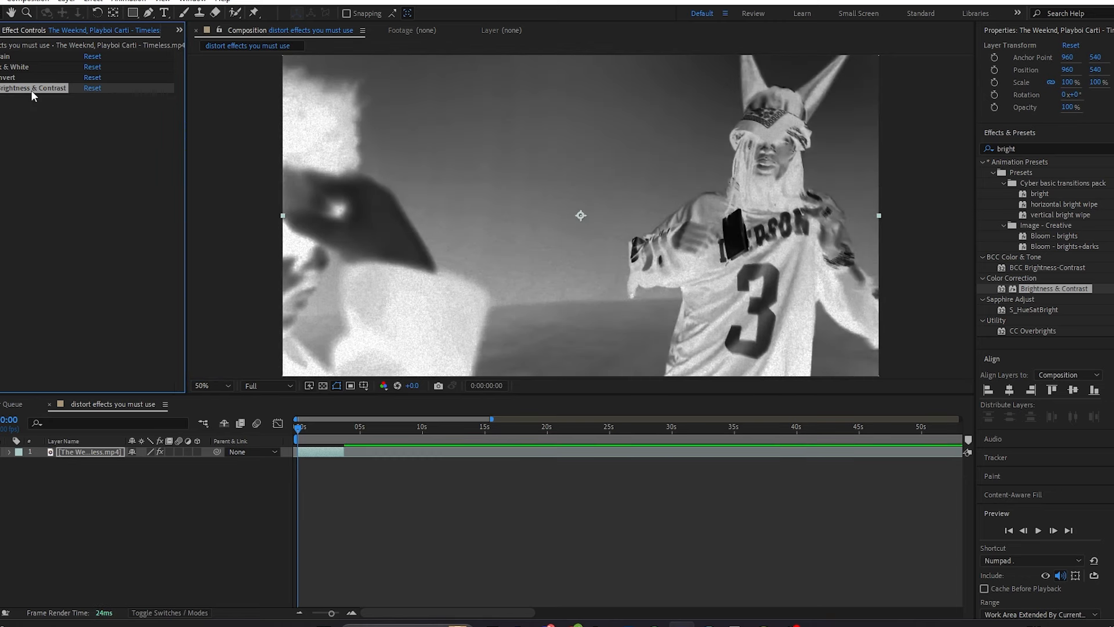
pyautogui.hotkey('ctrl', 'd')
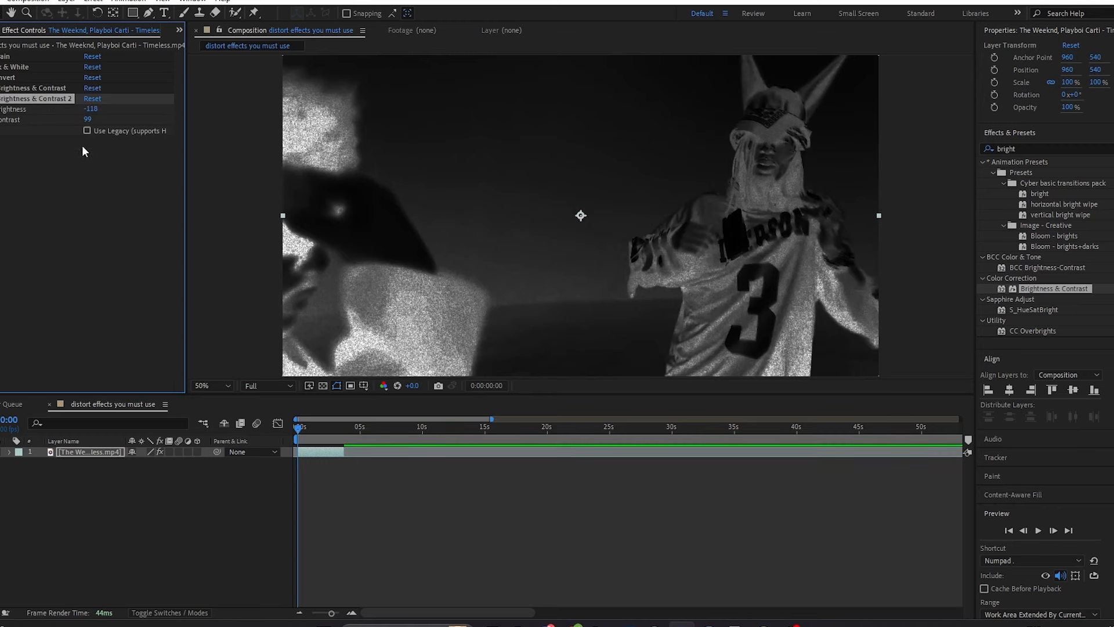
pyautogui.moveTo(96, 109); pyautogui.dragTo(144, 116)
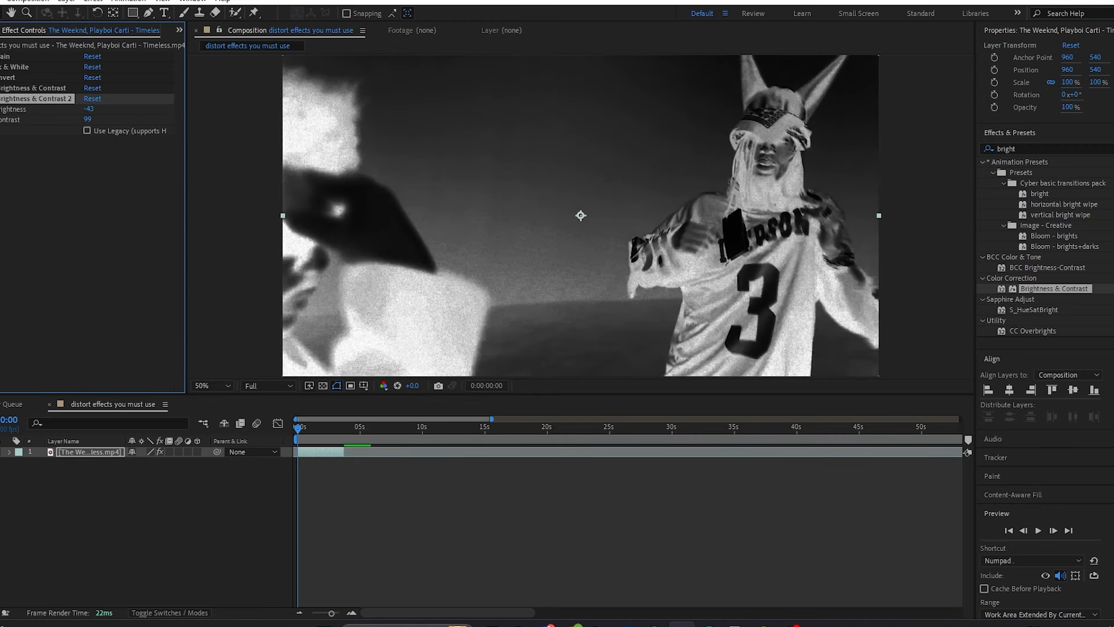
# Step: Apply Wave Warp to the clip with the Smooth Noise wave type and a direction of 0°
pyautogui.click(1021, 149)
pyautogui.write('wave')
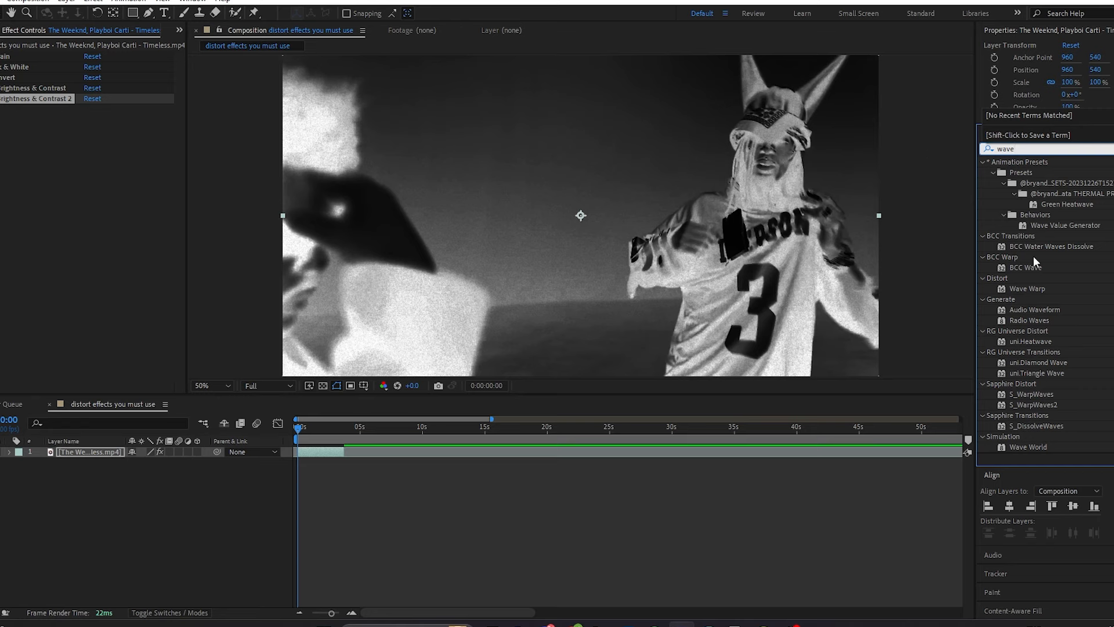
pyautogui.moveTo(1026, 289); pyautogui.dragTo(127, 110)
pyautogui.click(125, 121)
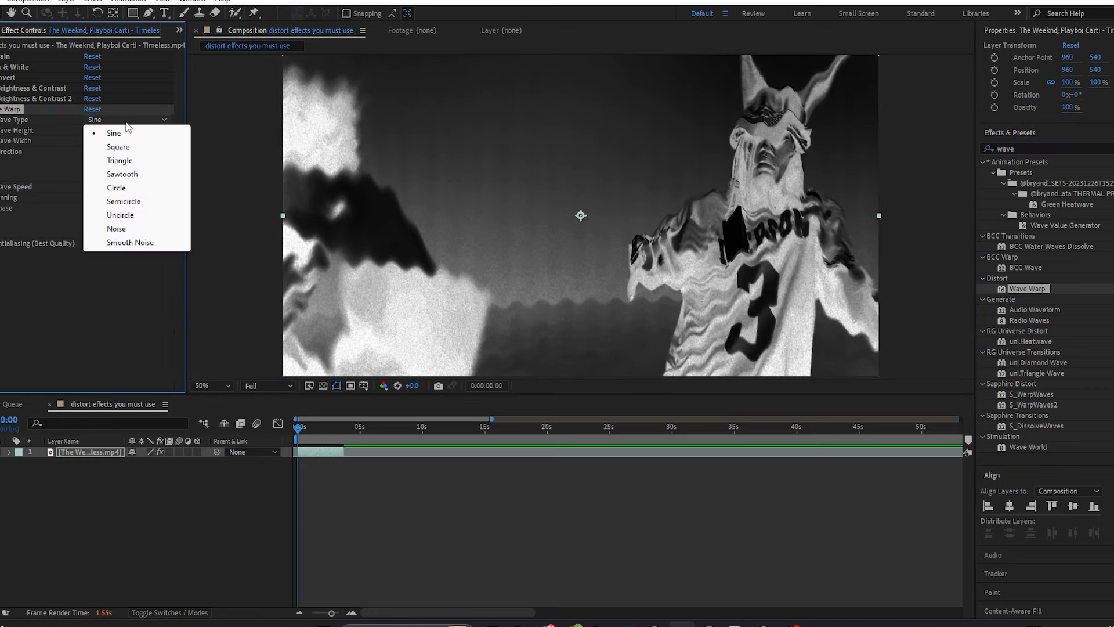
pyautogui.click(144, 246)
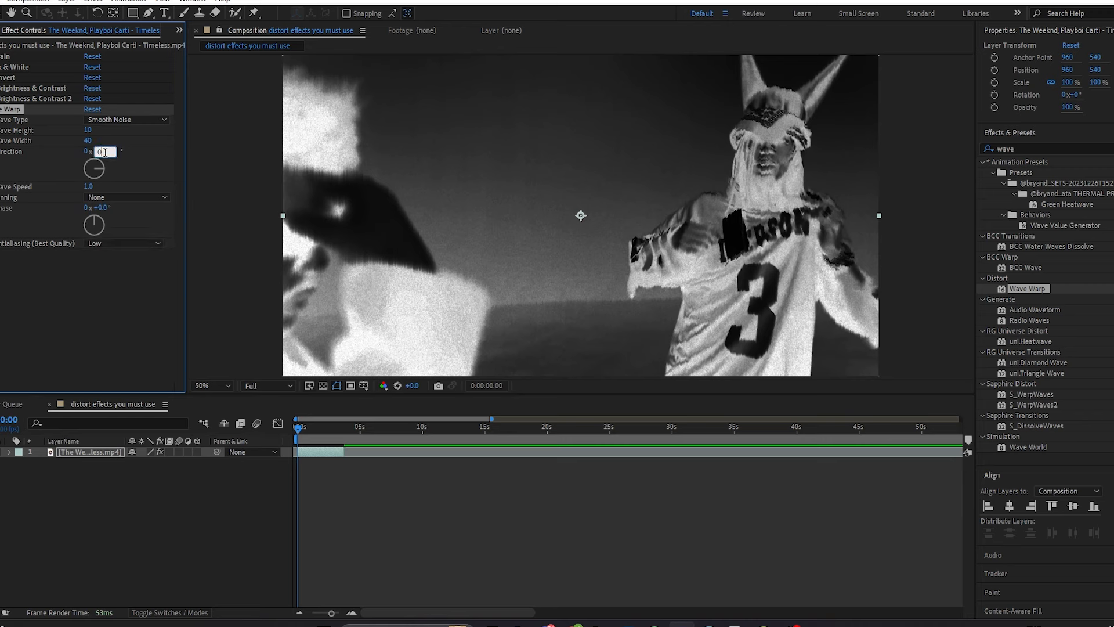
pyautogui.press('Return')
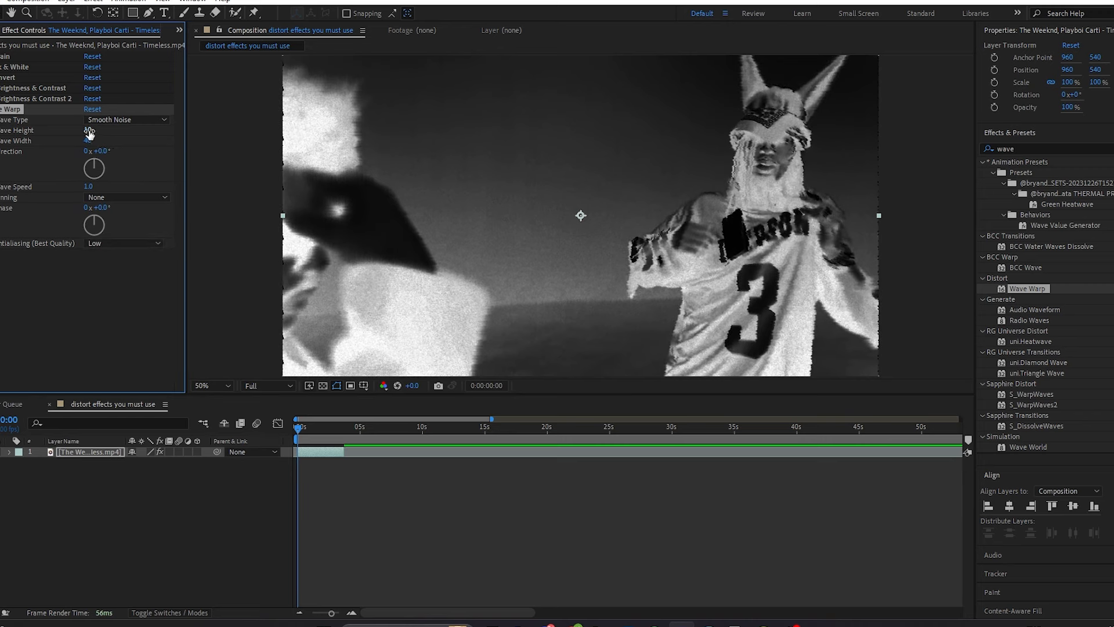
# Step: Raise the Wave Warp's wave height to 17, checking the distortion on the figure's face
pyautogui.moveTo(98, 130); pyautogui.dragTo(93, 137)
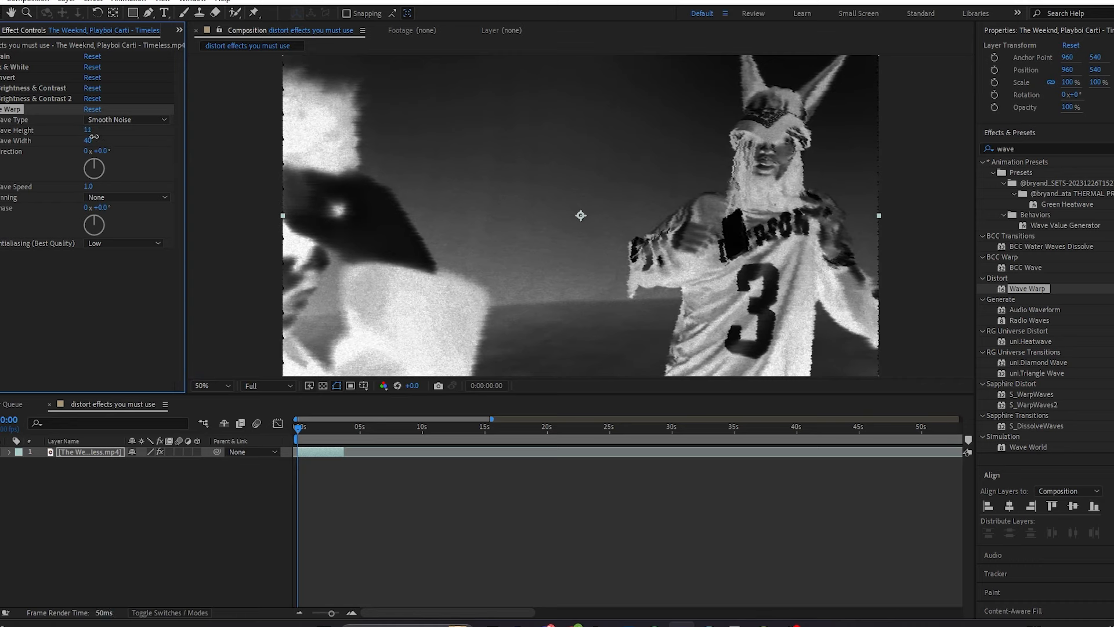
pyautogui.scroll(1, 754, 155)
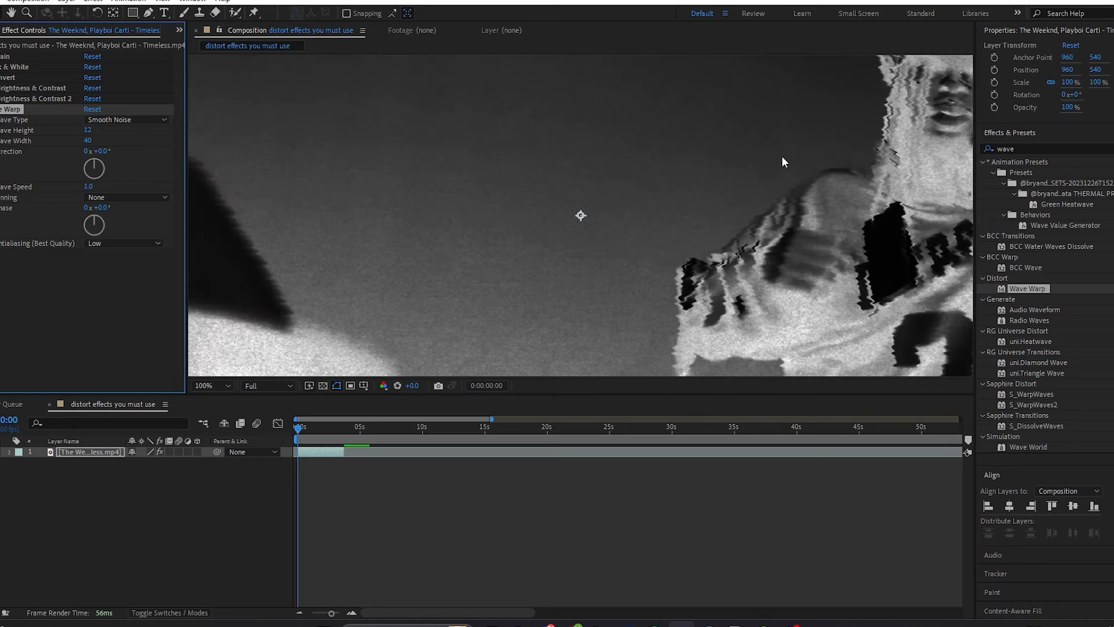
pyautogui.moveTo(777, 157); pyautogui.dragTo(489, 260)
pyautogui.scroll(1, 676, 214)
pyautogui.moveTo(86, 131); pyautogui.dragTo(81, 131)
pyautogui.scroll(-1, 586, 229)
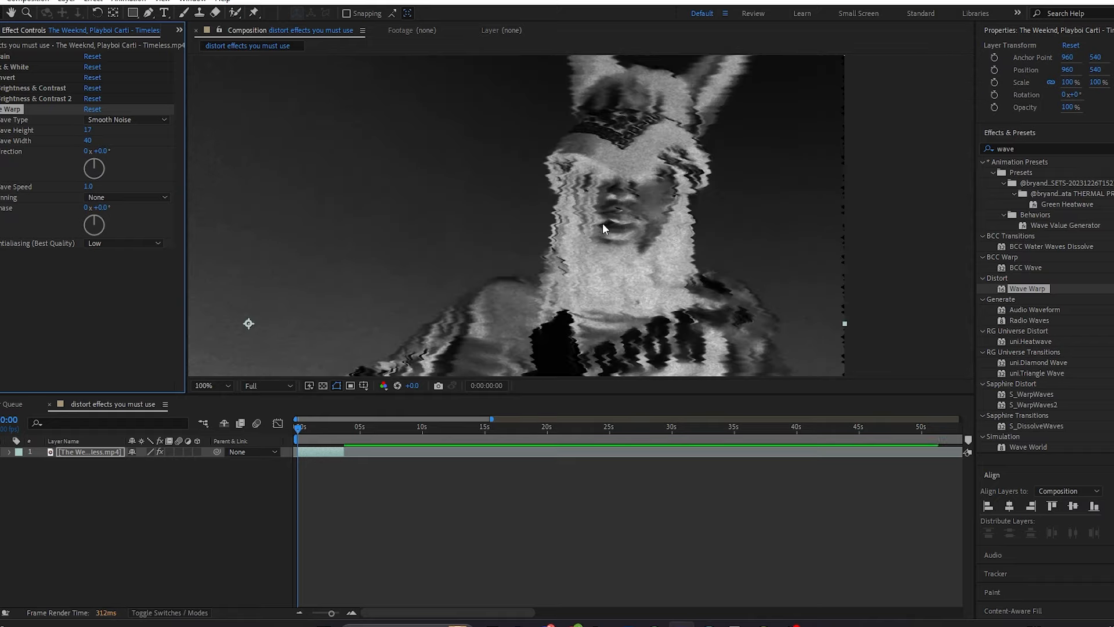
pyautogui.moveTo(586, 229); pyautogui.dragTo(624, 211)
pyautogui.scroll(-1, 623, 214)
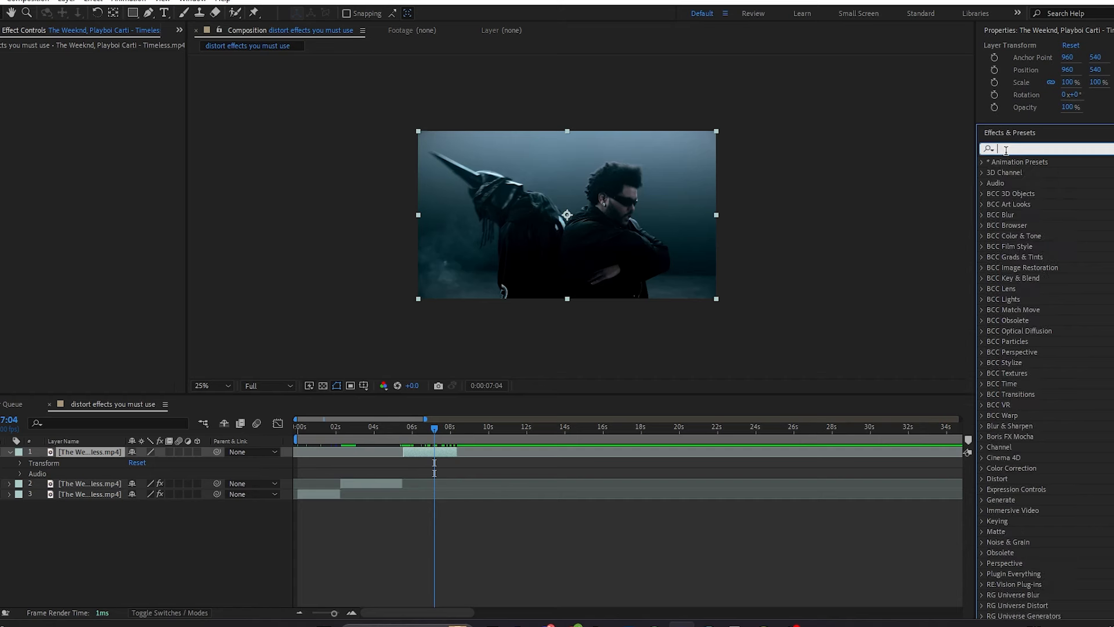
# Step: Apply Sapphire TVDamage to the top clip with Reception Master 0.210 and Interference Amp 0.240
pyautogui.write('tv')
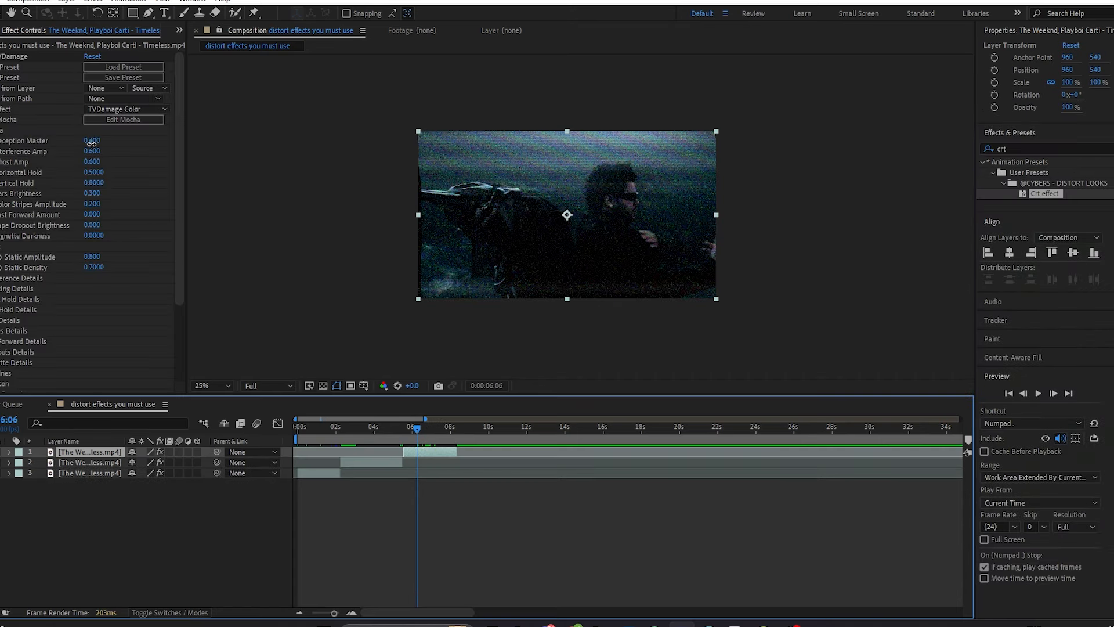
pyautogui.moveTo(91, 143); pyautogui.dragTo(66, 154)
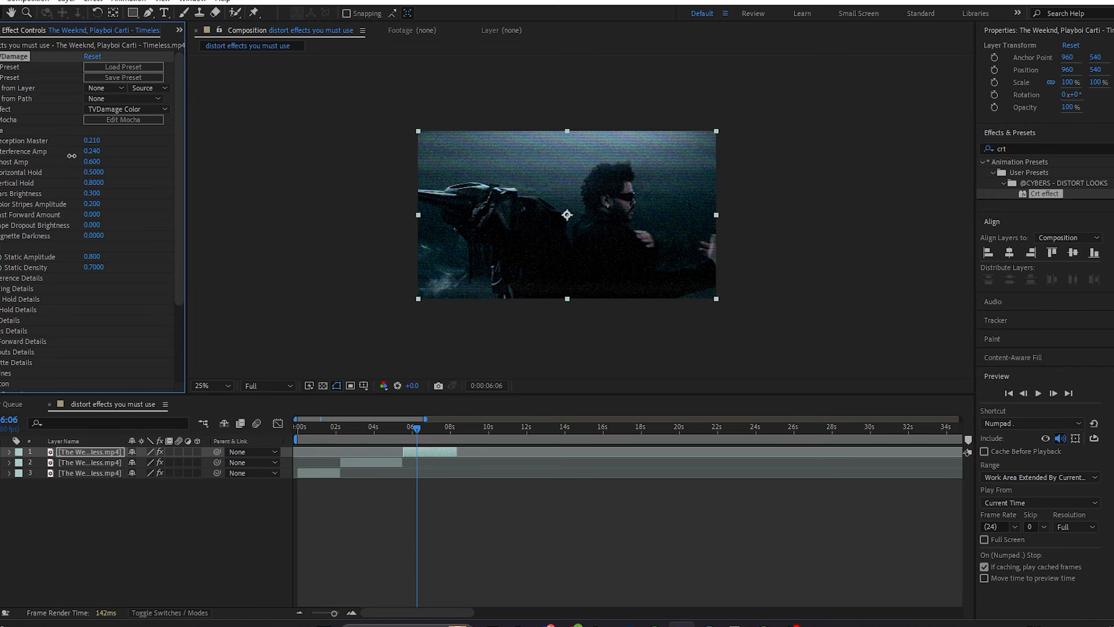
# Step: Add S_ScanLines to the top clip and fine-tune its Lines Frequency while checking the line pattern
pyautogui.click(1061, 150)
pyautogui.write('scan')
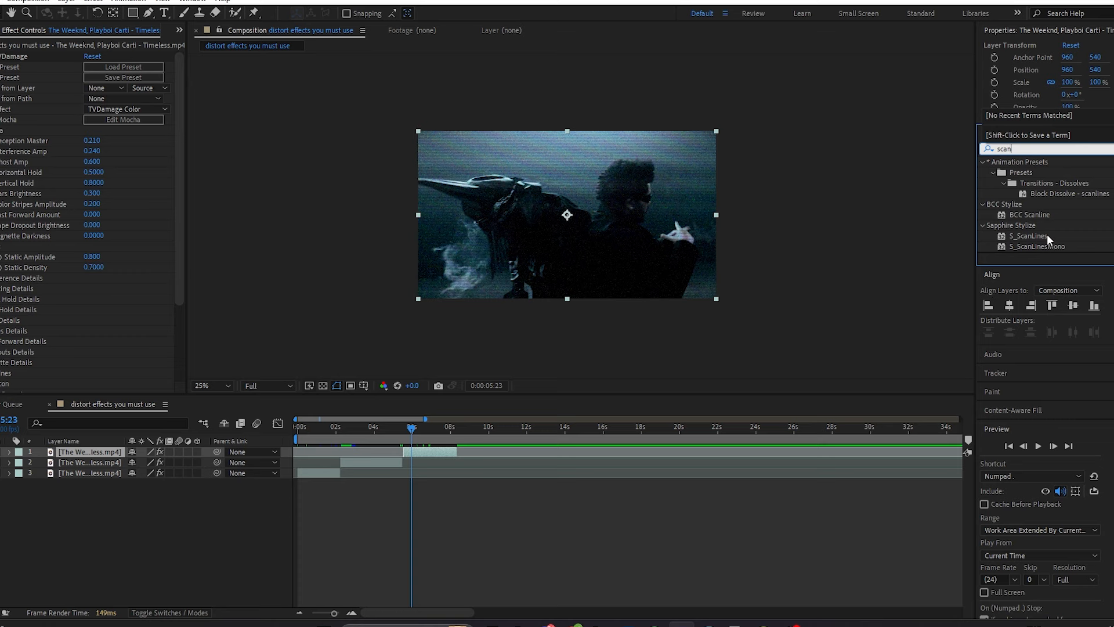
pyautogui.moveTo(1048, 238); pyautogui.dragTo(348, 194)
pyautogui.scroll(2, 531, 172)
pyautogui.scroll(1, 529, 183)
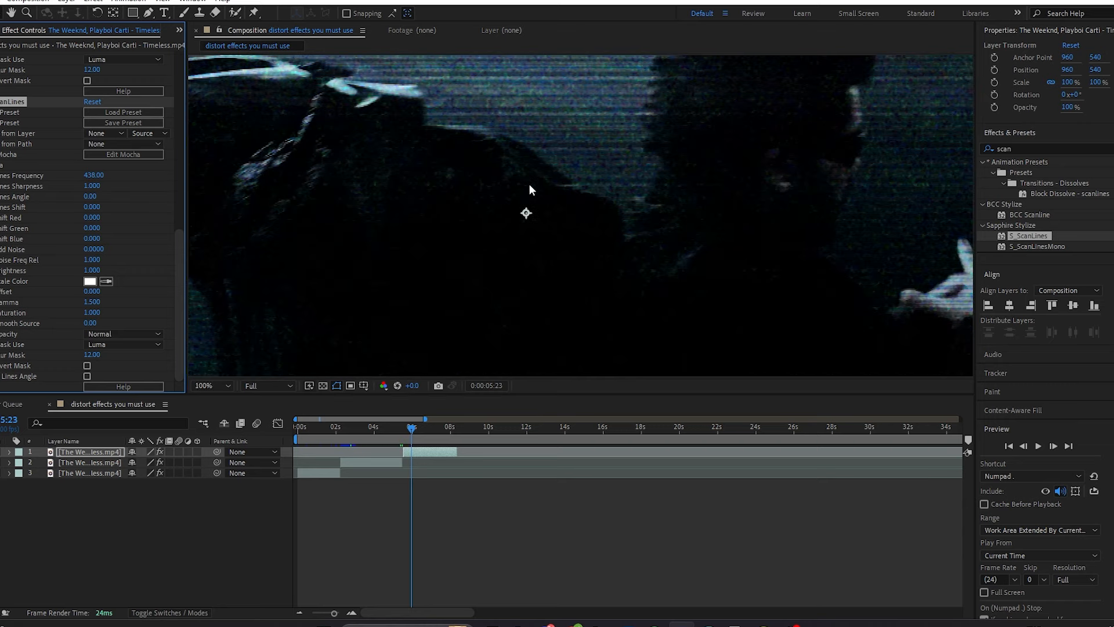
pyautogui.scroll(-1, 529, 183)
pyautogui.moveTo(96, 175); pyautogui.dragTo(83, 176)
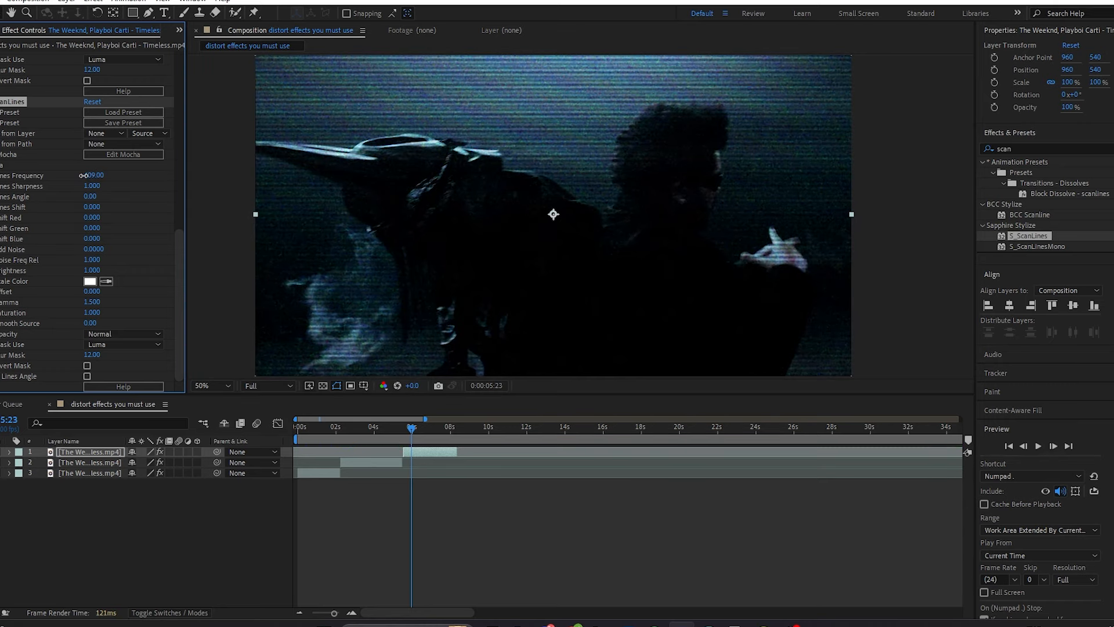
# Step: Add the Sapphire S_Flicker effect to the top clip
pyautogui.scroll(2, 93, 221)
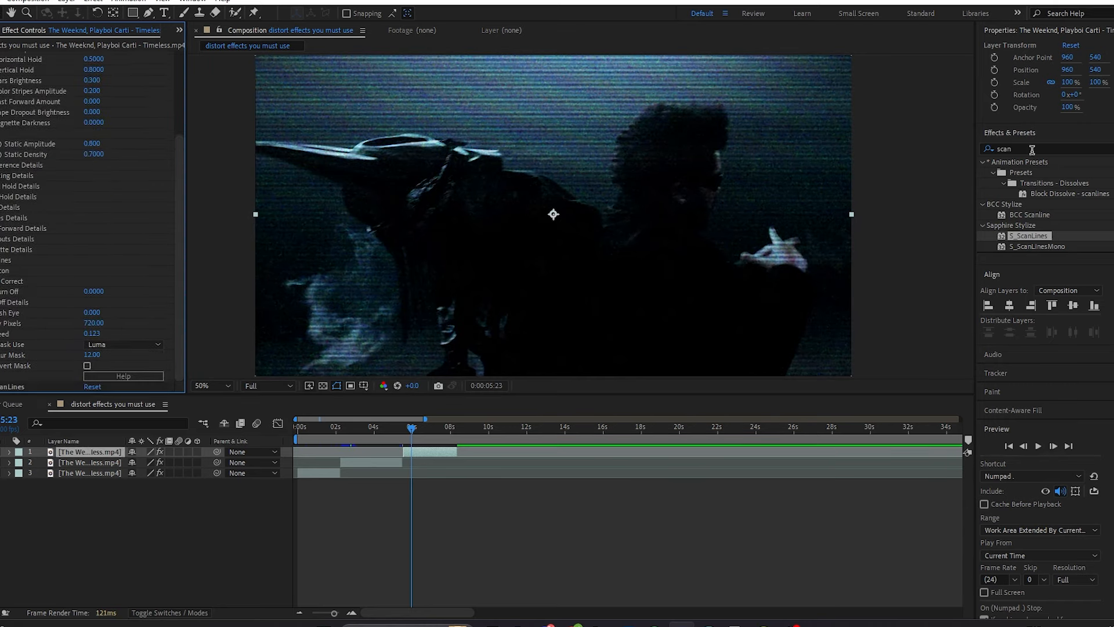
pyautogui.click(1032, 150)
pyautogui.write('fli')
pyautogui.moveTo(1024, 555); pyautogui.dragTo(108, 95)
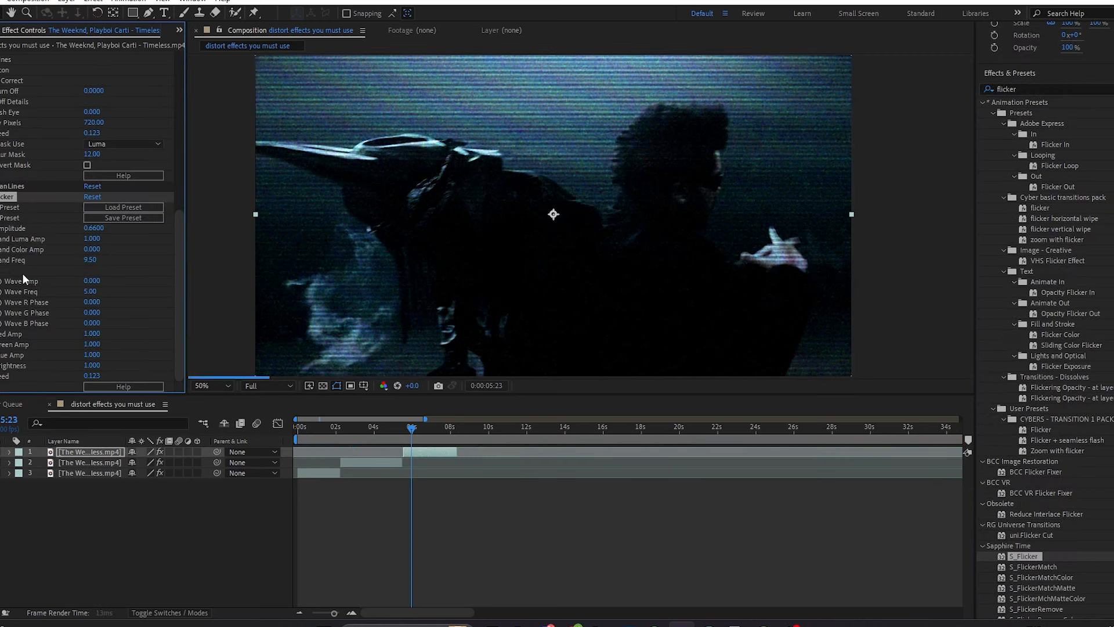
# Step: Add CC Vignette to the top clip and set its Amount to 295
pyautogui.click(1044, 85)
pyautogui.write('vign')
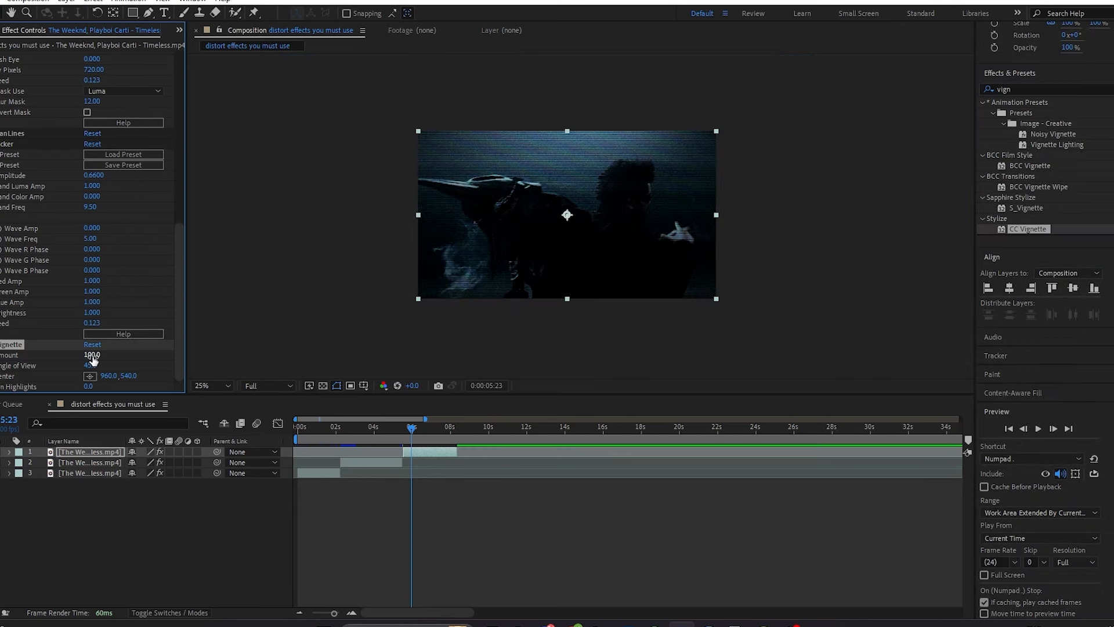
pyautogui.moveTo(104, 356); pyautogui.dragTo(166, 362)
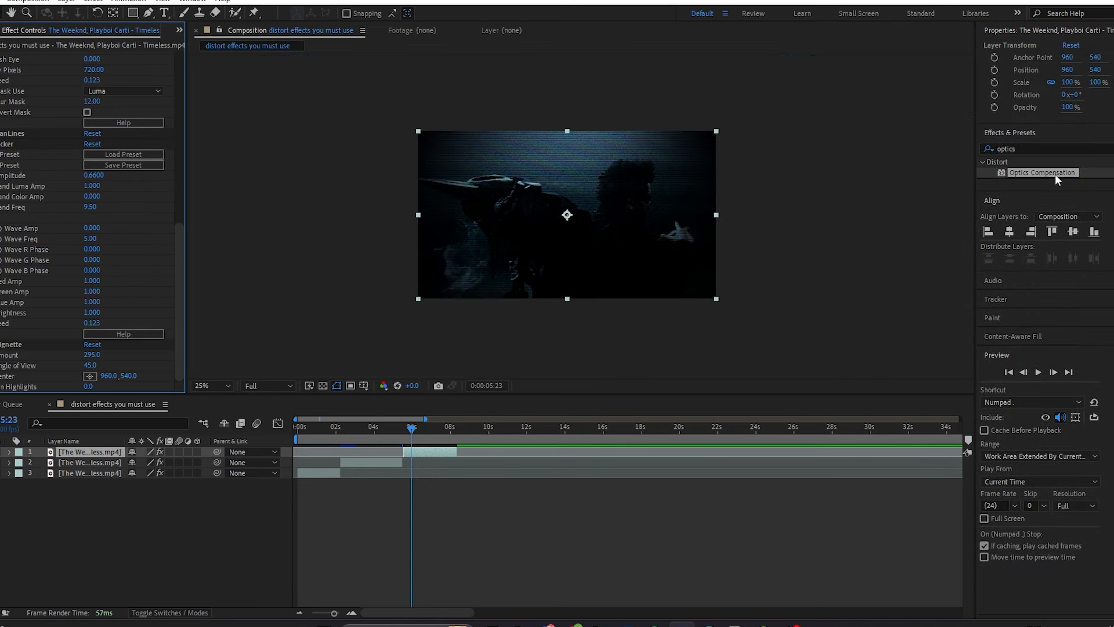
# Step: Apply Optics Compensation with a Field of View of 70.7 to the top clip, plus a Transform effect scaled to 137
pyautogui.moveTo(1061, 169); pyautogui.dragTo(458, 451)
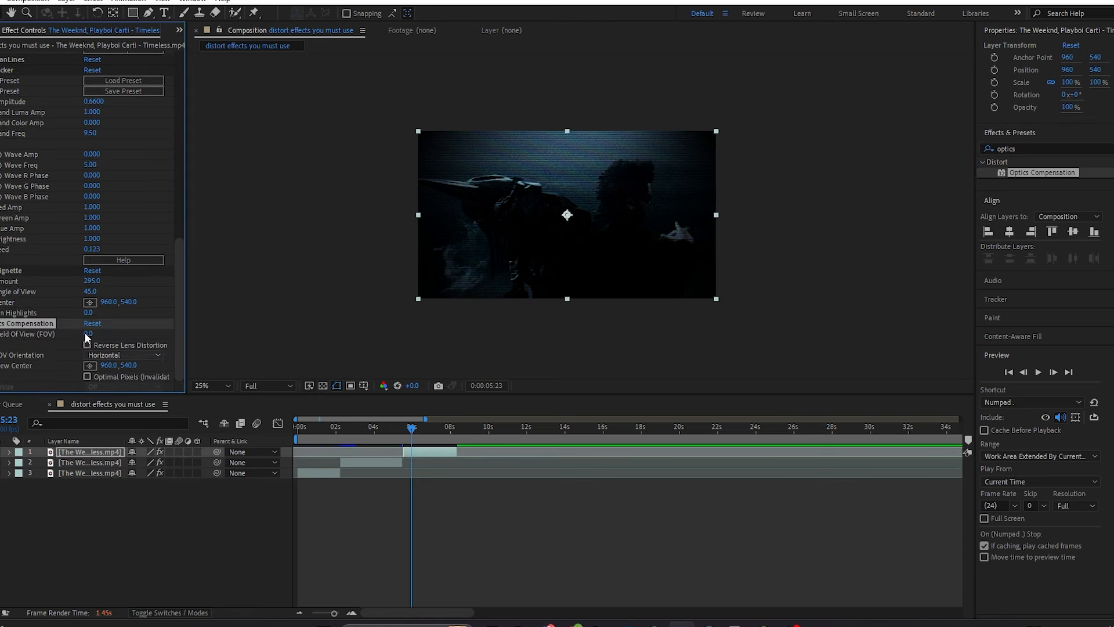
pyautogui.moveTo(88, 334); pyautogui.dragTo(535, 342)
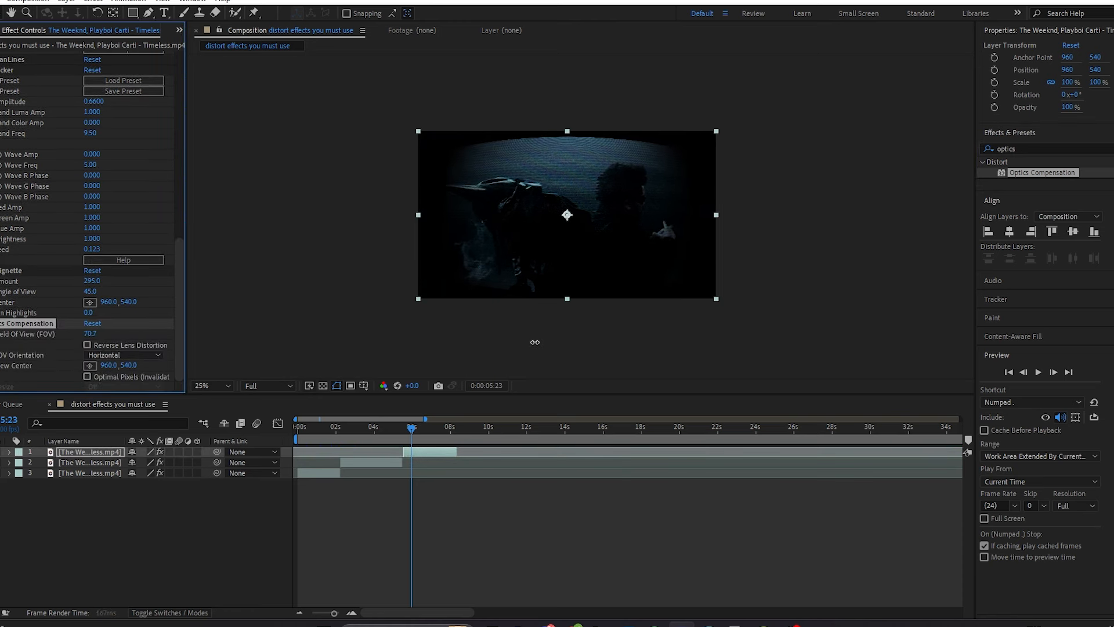
pyautogui.click(1051, 148)
pyautogui.write('tra')
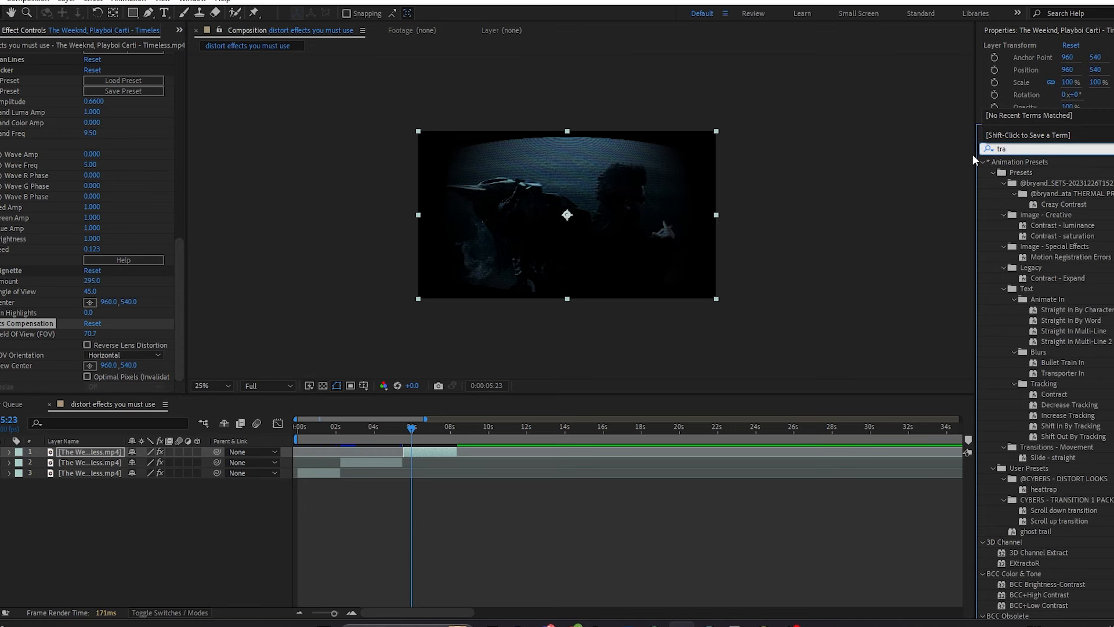
pyautogui.write('nsfo')
pyautogui.moveTo(1036, 258); pyautogui.dragTo(423, 456)
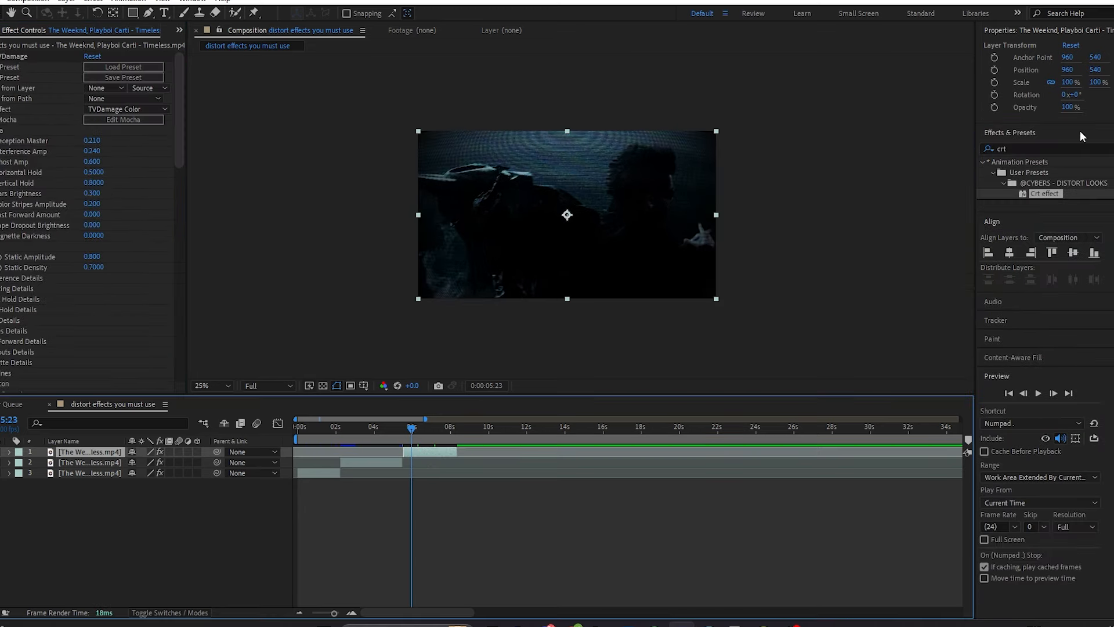
# Step: Add Posterize Time to the top clip with a frame rate of 16
pyautogui.click(1050, 149)
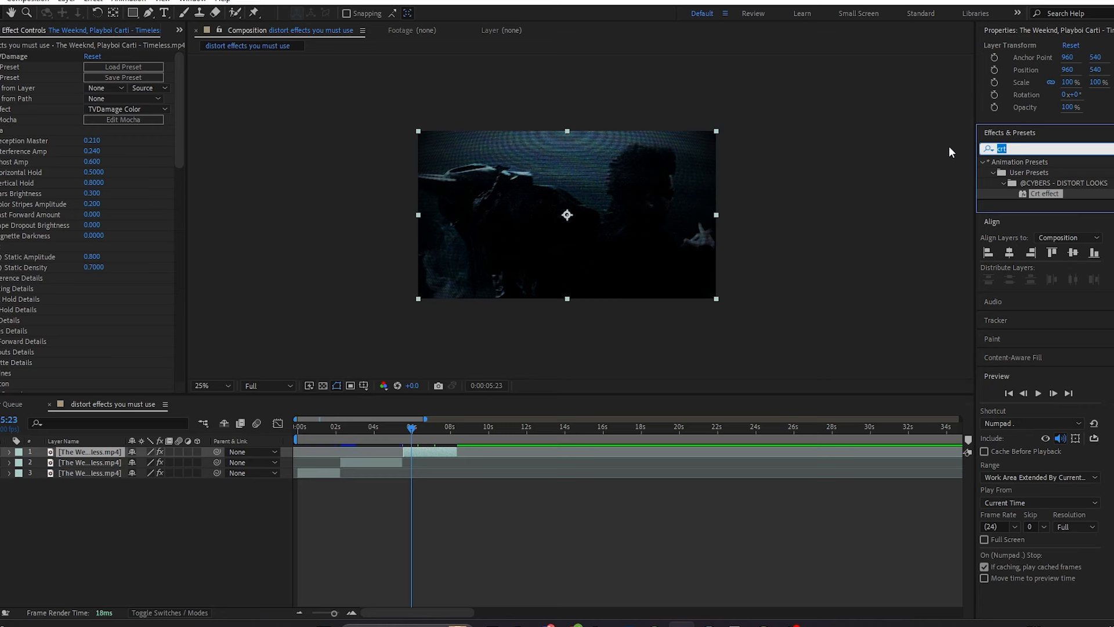
pyautogui.write('poster')
pyautogui.moveTo(1023, 268); pyautogui.dragTo(423, 453)
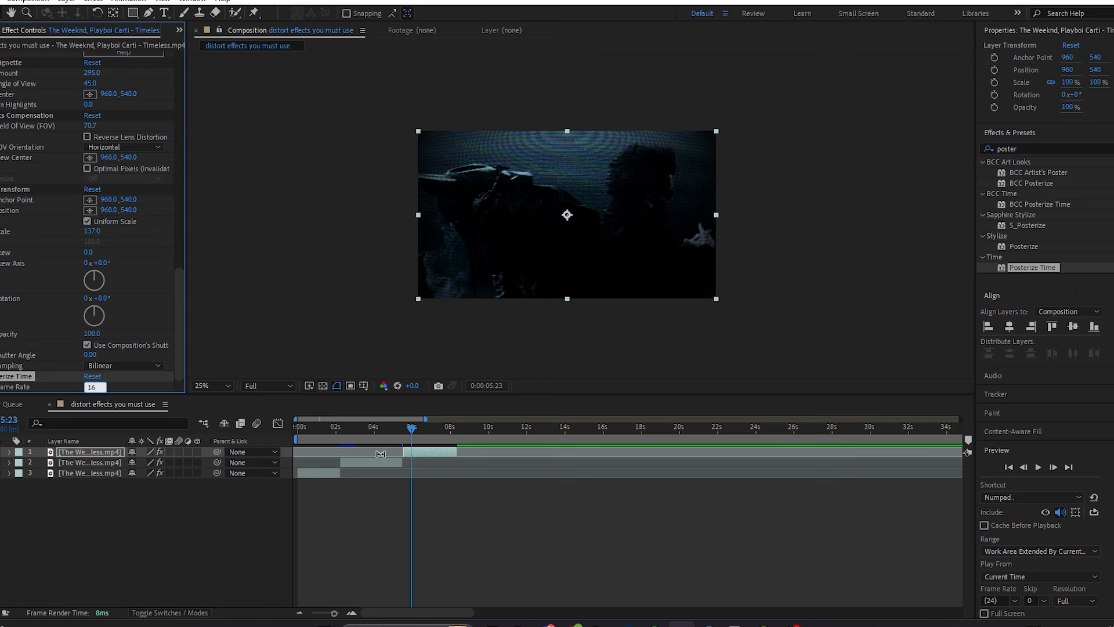
pyautogui.press('Return')
# Step: Play back the top clip from its start to examine the finished CRT look, and check a frame around 6 seconds
pyautogui.press('i')
pyautogui.press('space')
pyautogui.press('space')
pyautogui.press('i')
pyautogui.press('space')
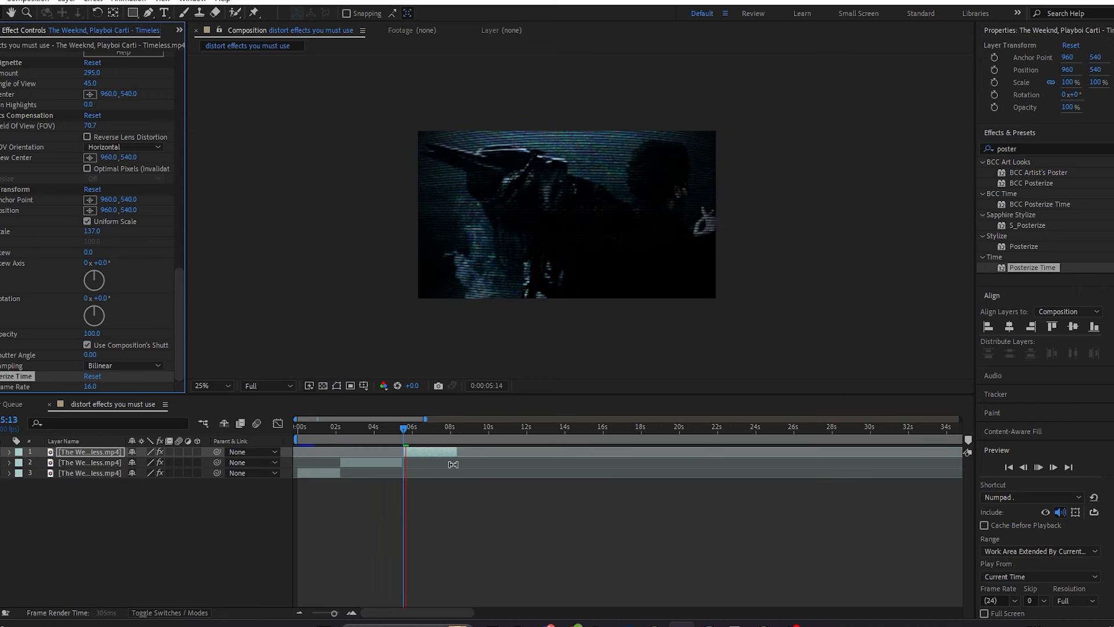
pyautogui.click(422, 430)
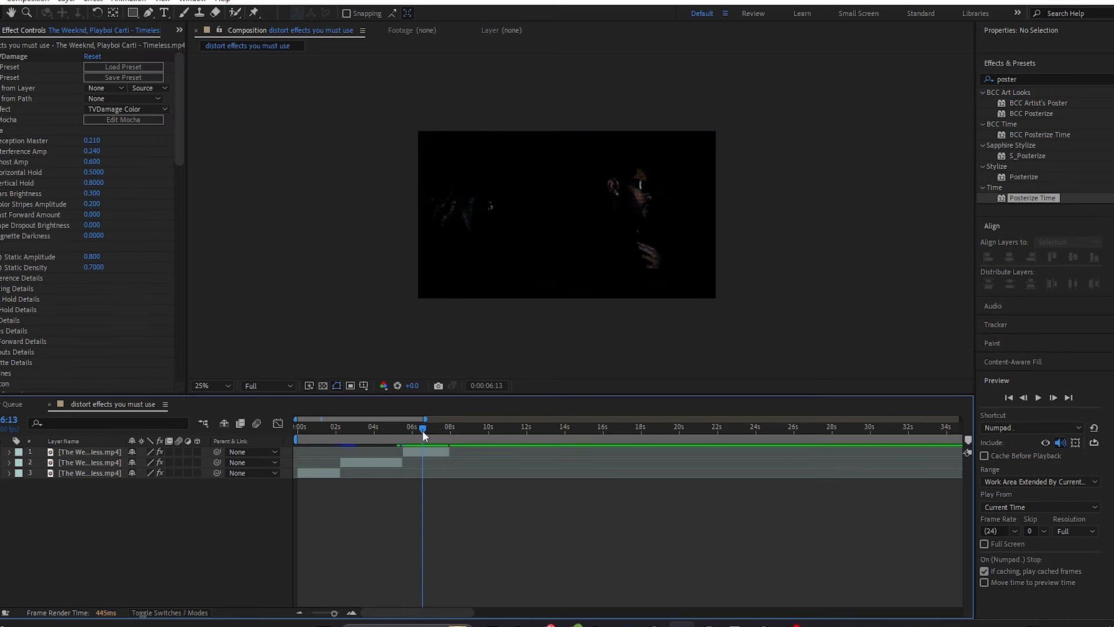